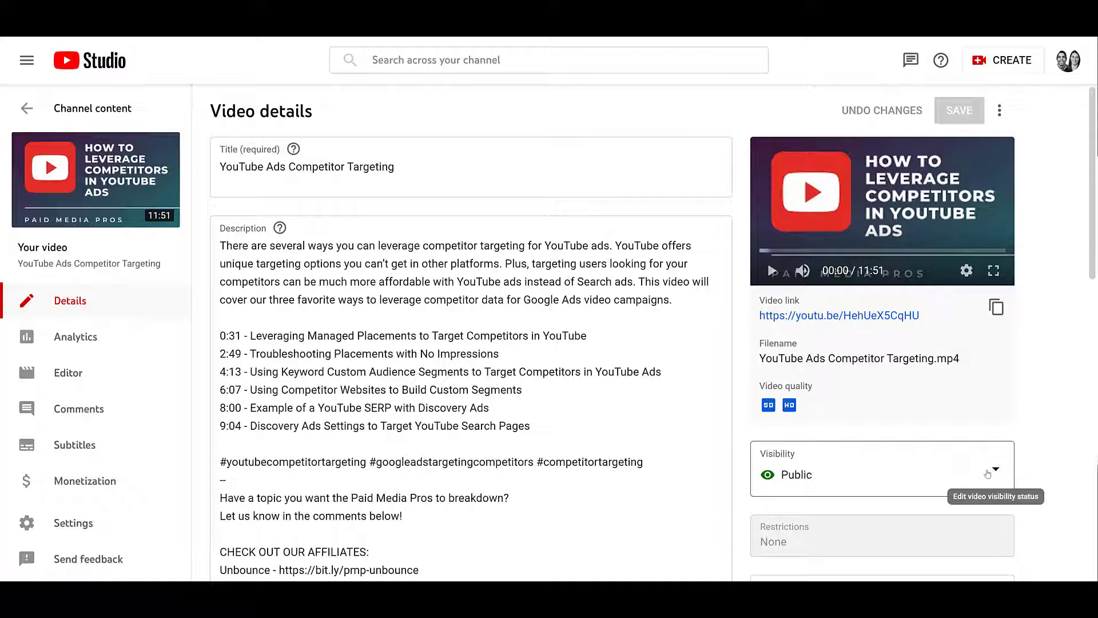
Open the visibility setting of the YouTube Ads Competitor Targeting video to check its status
click(988, 473)
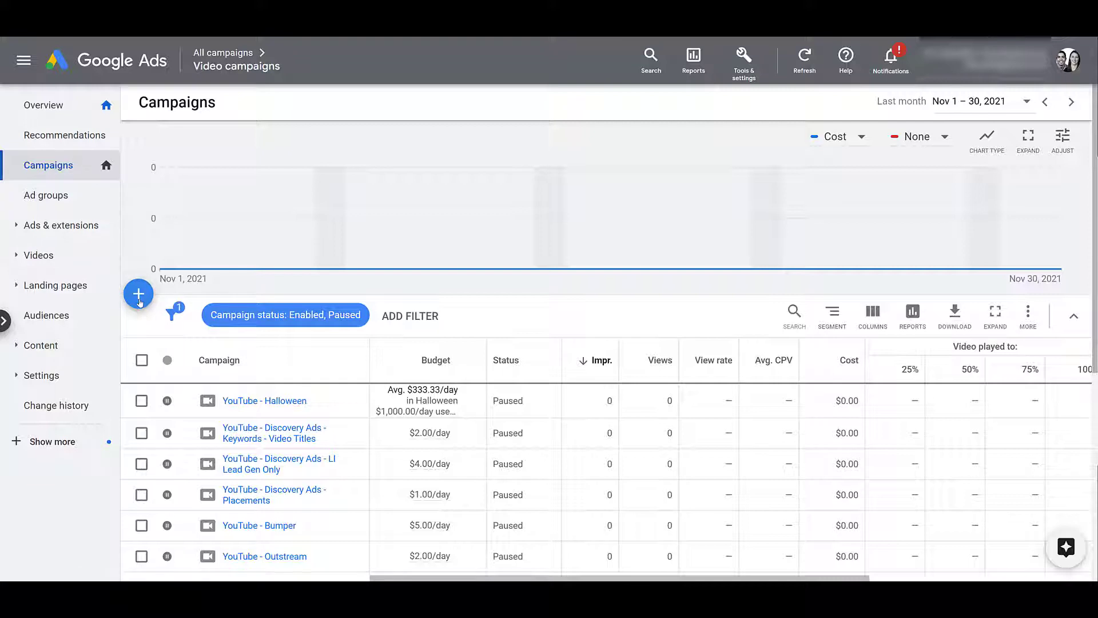
In Google Ads, start a new video campaign with the Product and brand consideration objective and the Influence consideration subtype
click(139, 300)
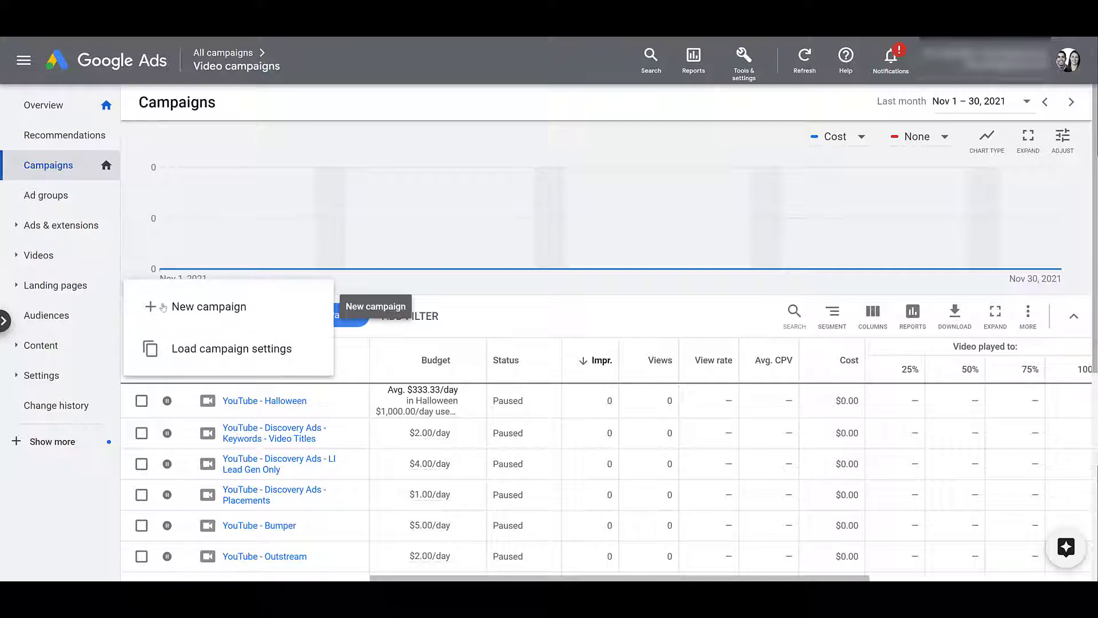
click(208, 316)
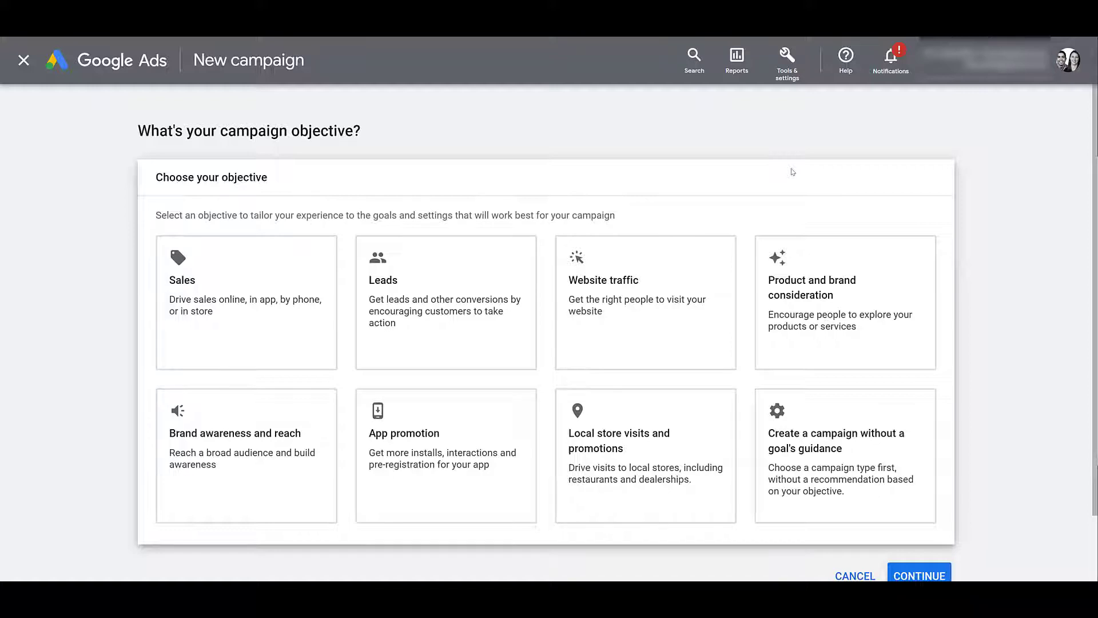
click(885, 309)
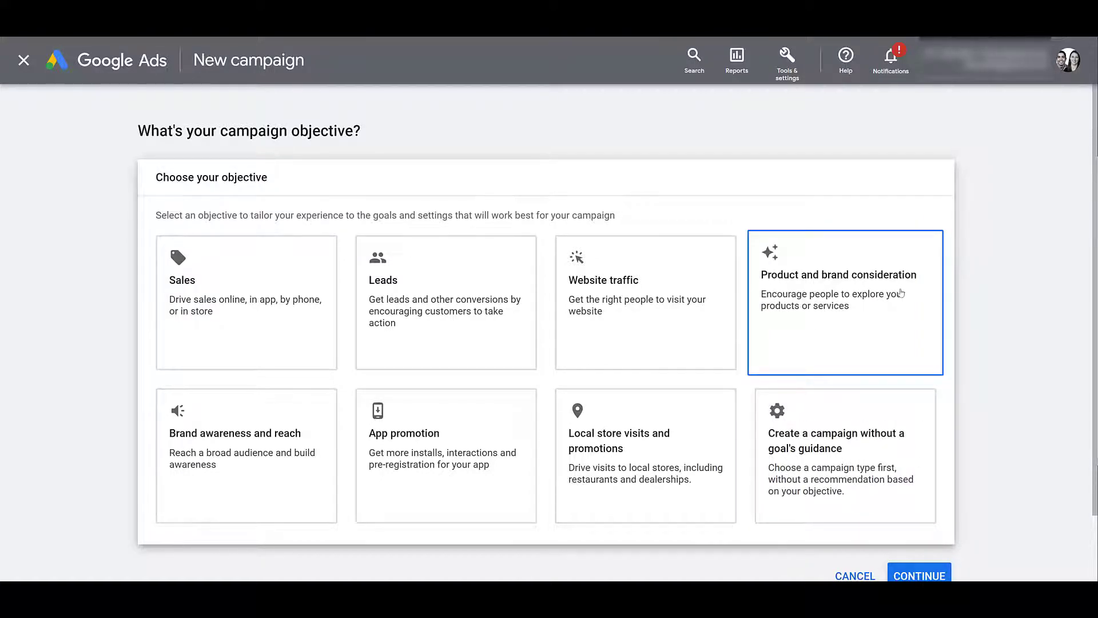
click(901, 293)
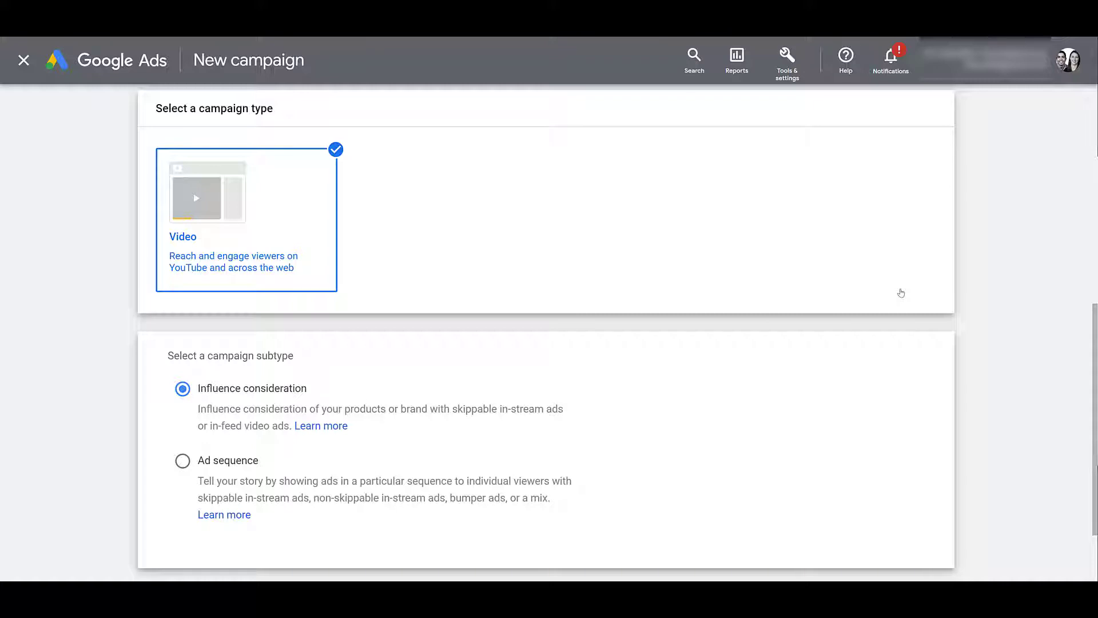
scroll(901, 293, down, 2)
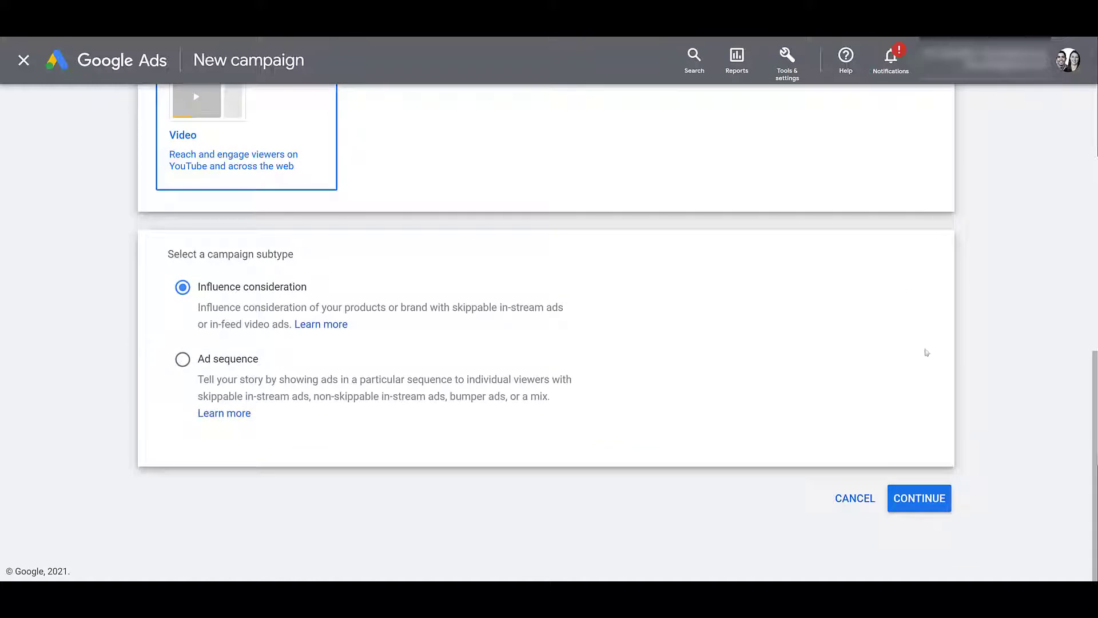
click(929, 504)
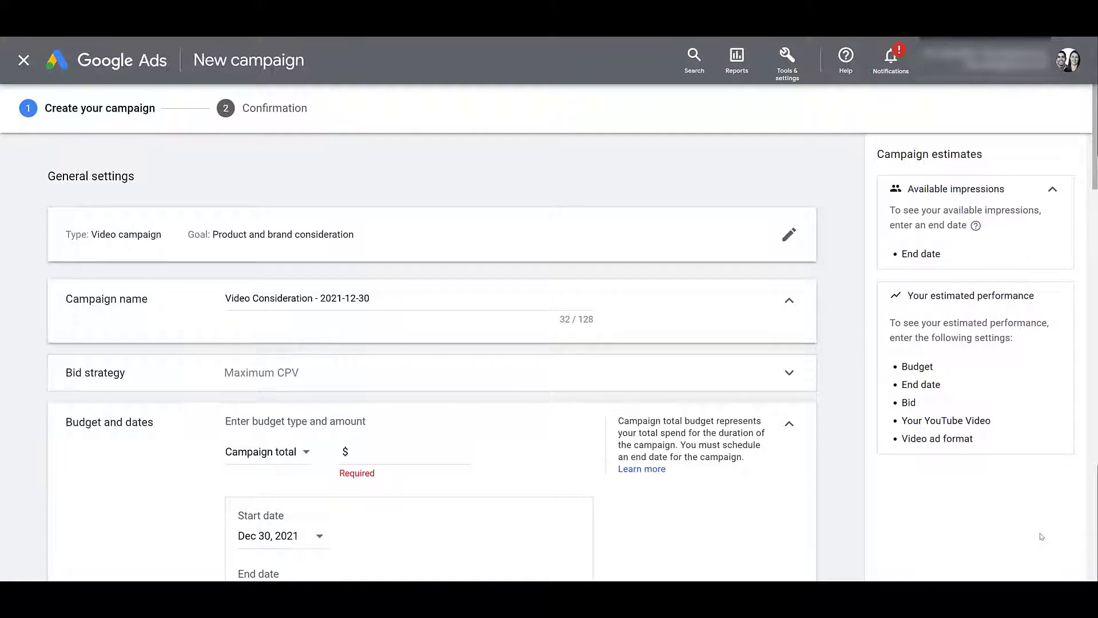
Review the campaign's bid strategy and set its budget to $100.00 daily
click(789, 373)
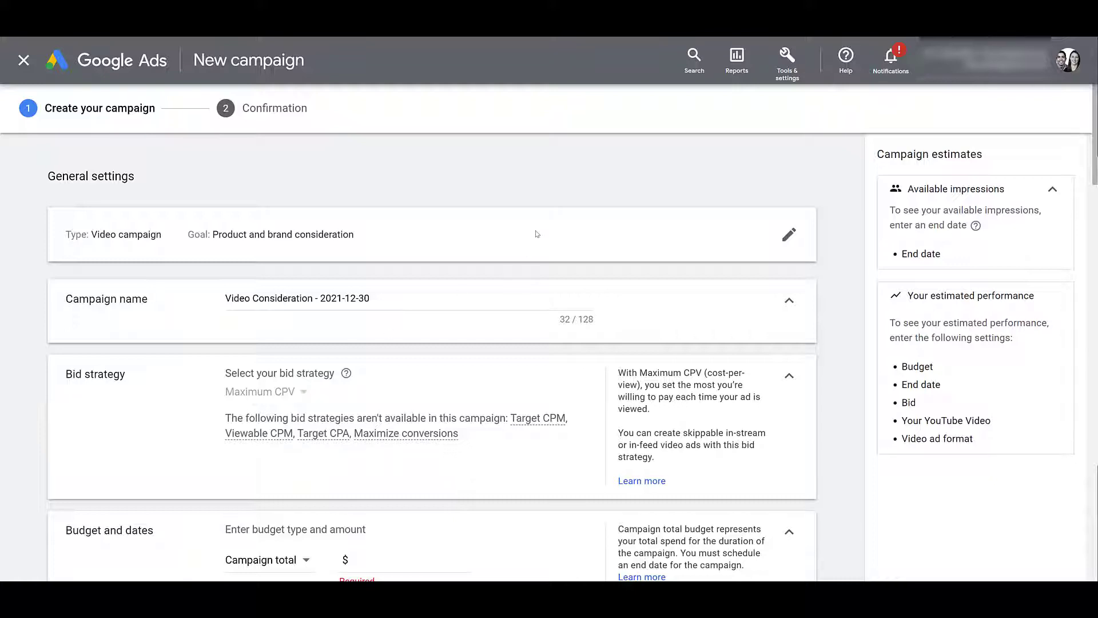
scroll(537, 233, down, 5)
click(303, 297)
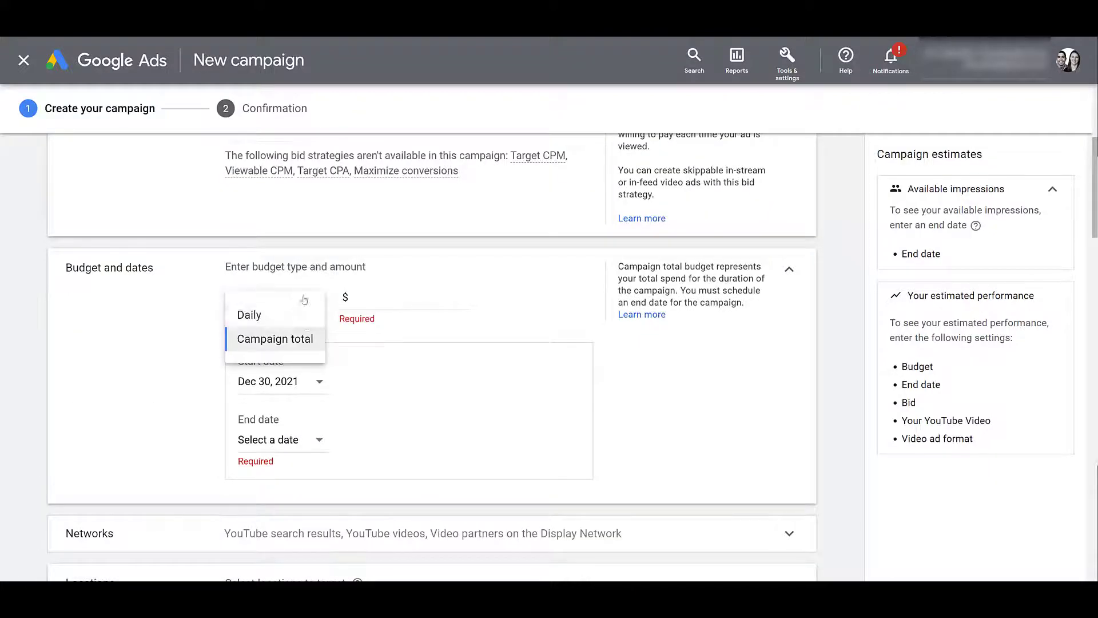
click(296, 315)
click(387, 299)
text(100)
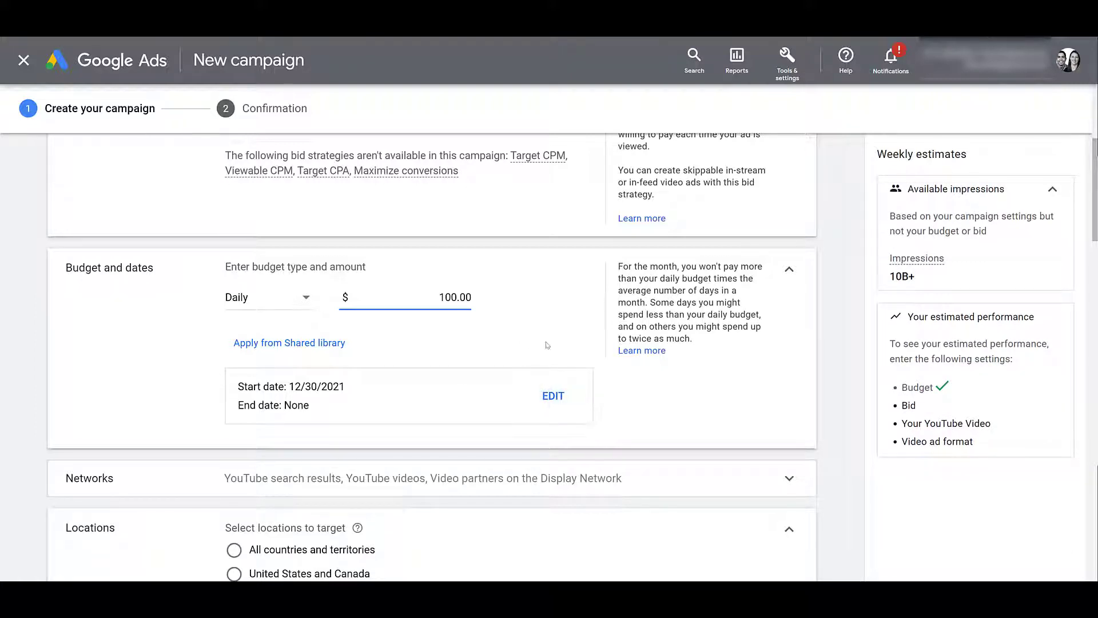
Exclude Video partners on the Display Network from the campaign's networks
scroll(547, 345, down, 5)
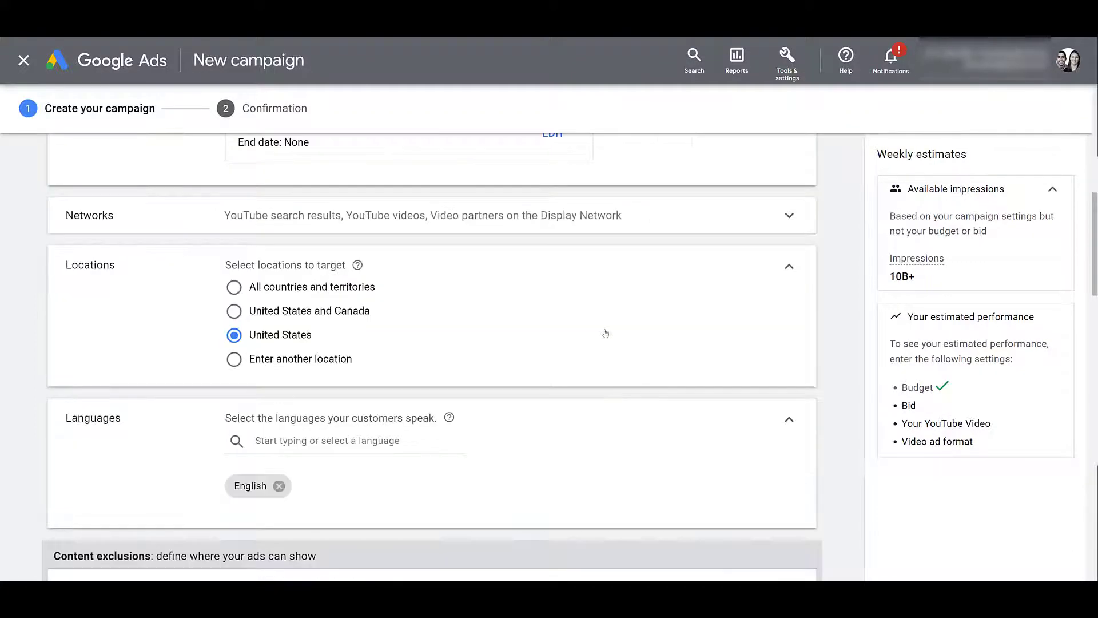
click(761, 217)
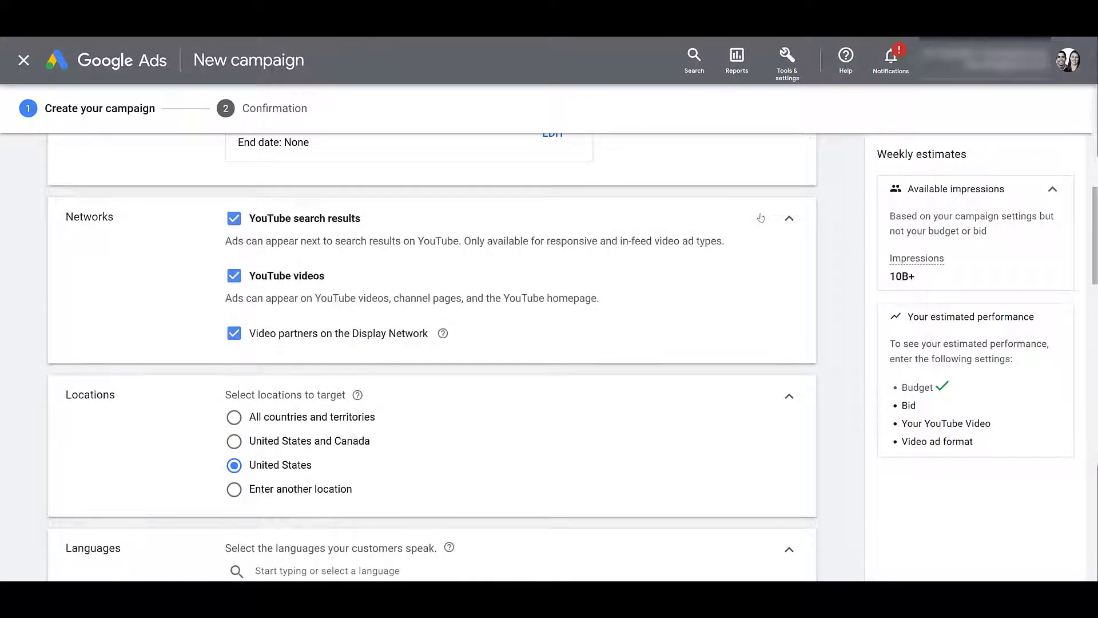
click(398, 336)
scroll(730, 340, down, 5)
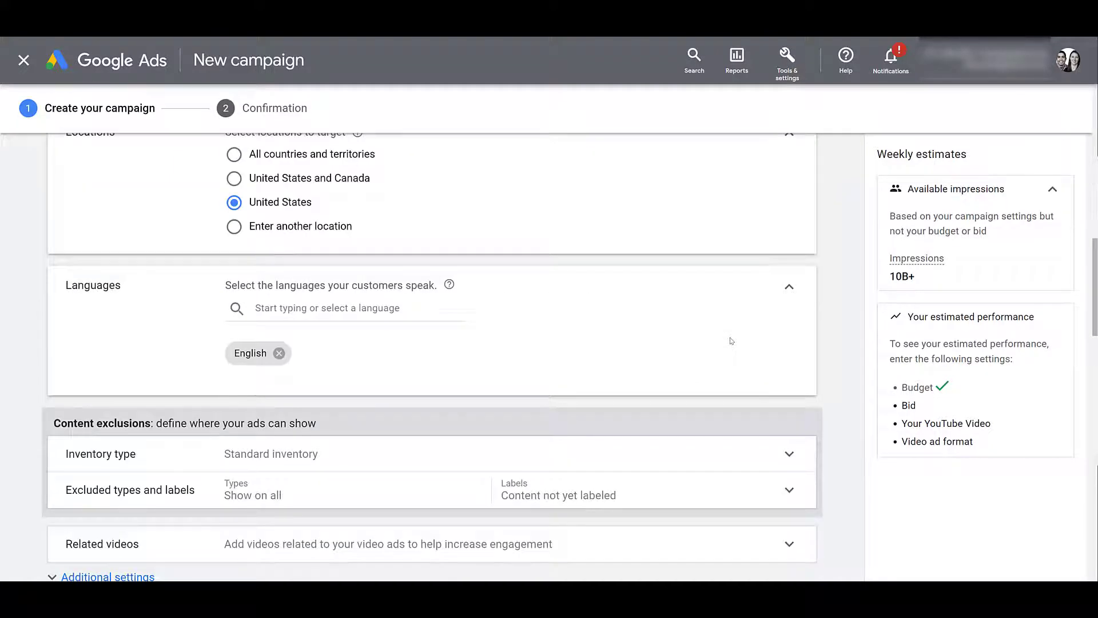
scroll(731, 341, down, 5)
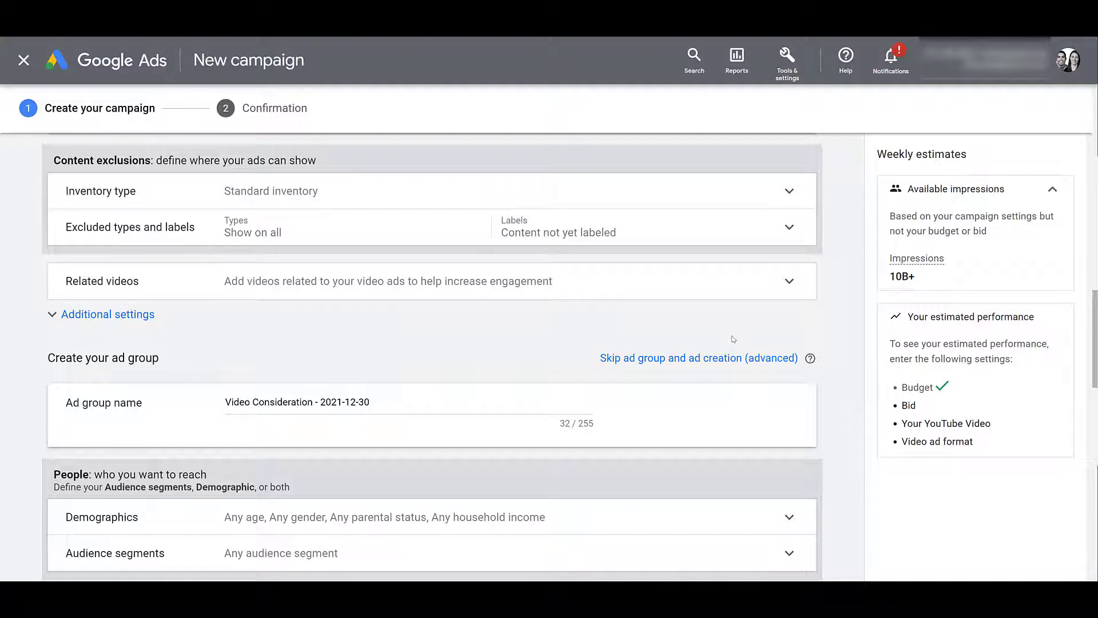
click(748, 283)
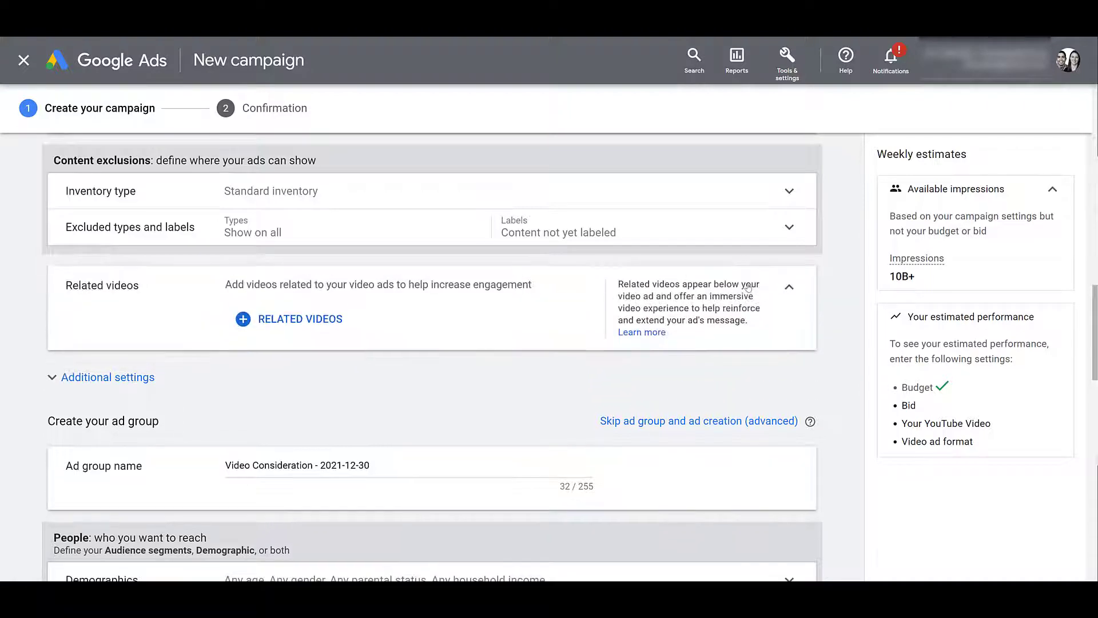
click(306, 318)
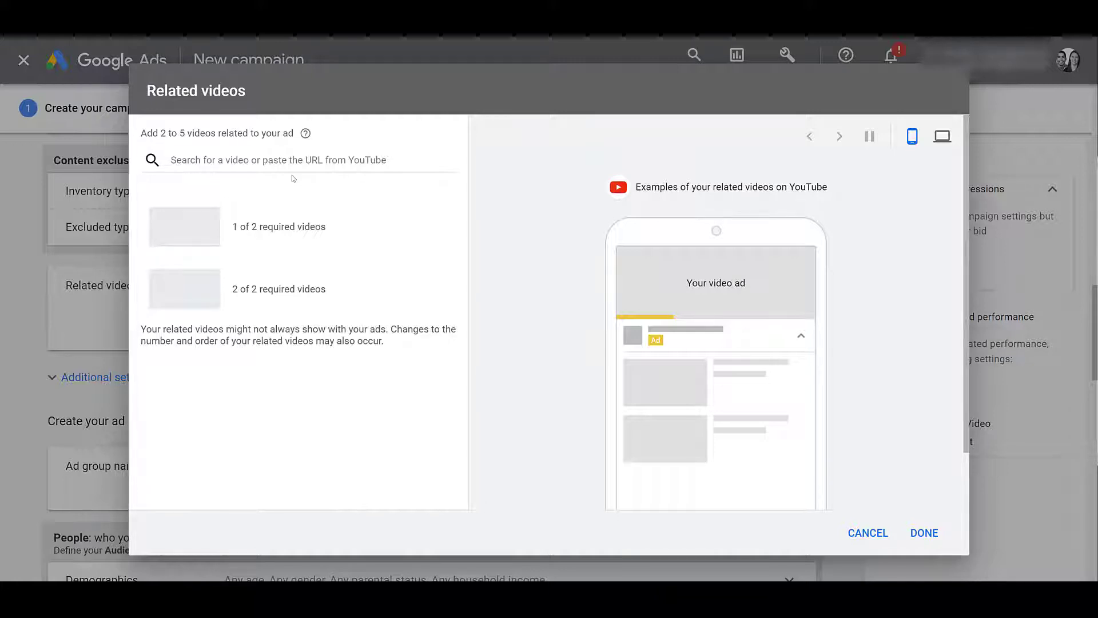
click(364, 167)
key(ctrl+v)
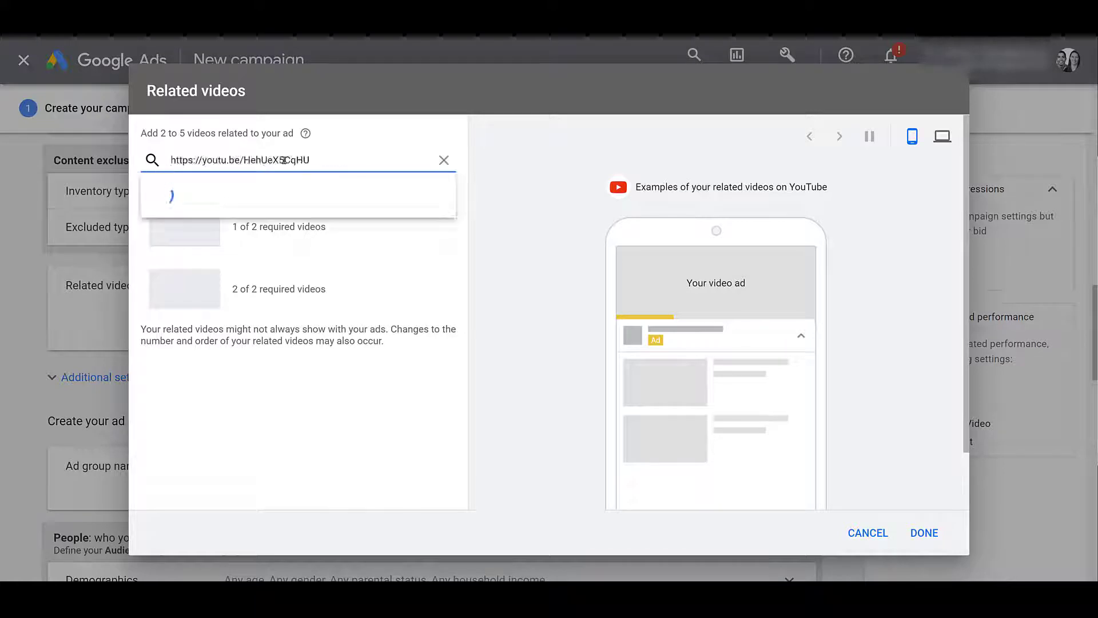
click(172, 194)
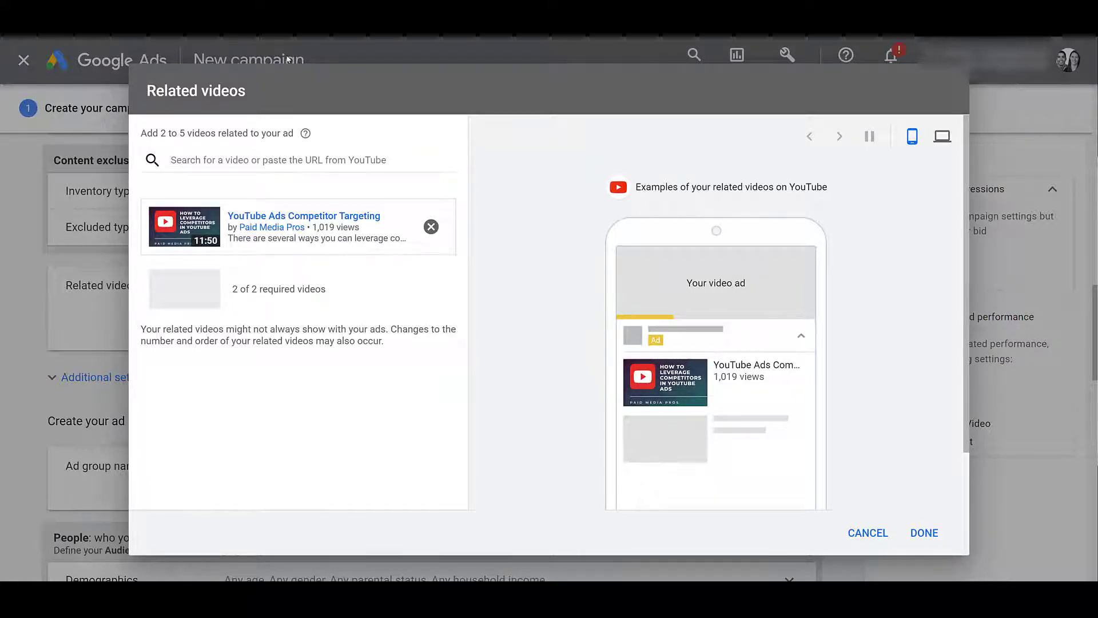
Add Do YouTube Ads Really Work?, YouTube Outstream Ads and YouTube Studio Reports to Help Optimize Your Video Campaigns as further related videos
click(263, 160)
key(ctrl+v)
click(328, 188)
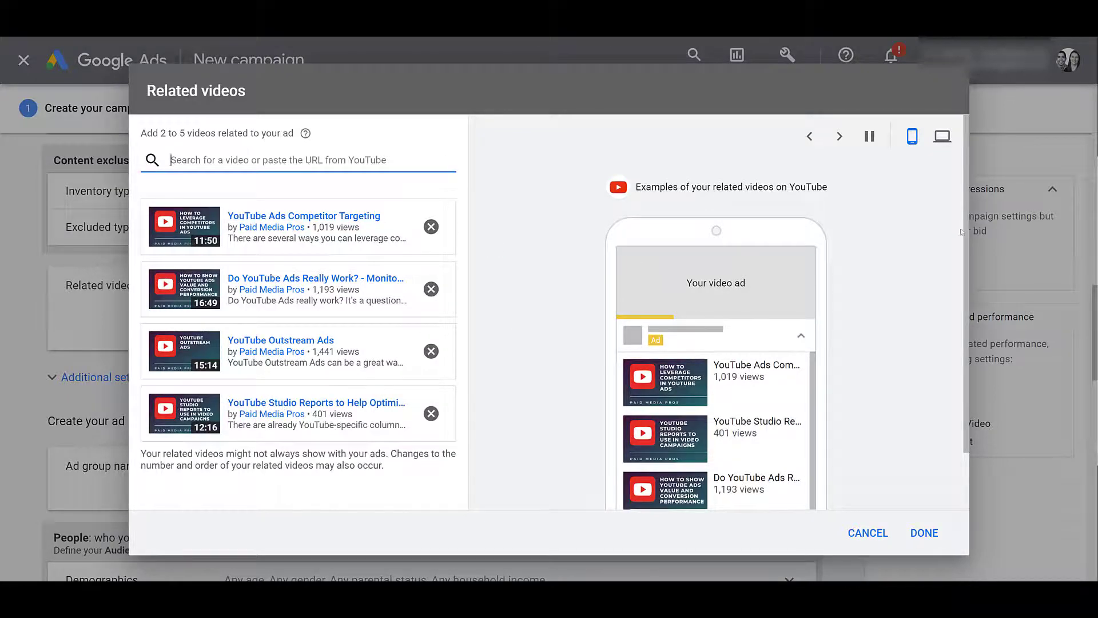
Preview how the related videos appear below the ad on mobile and on desktop
drag(966, 235, 969, 299)
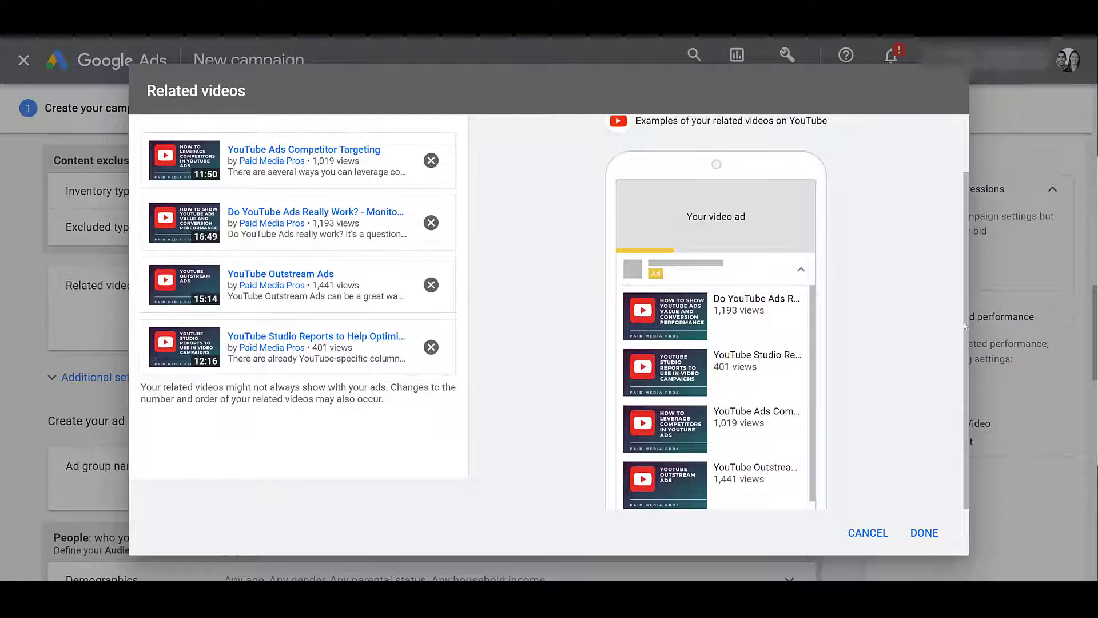
scroll(963, 321, up, 2)
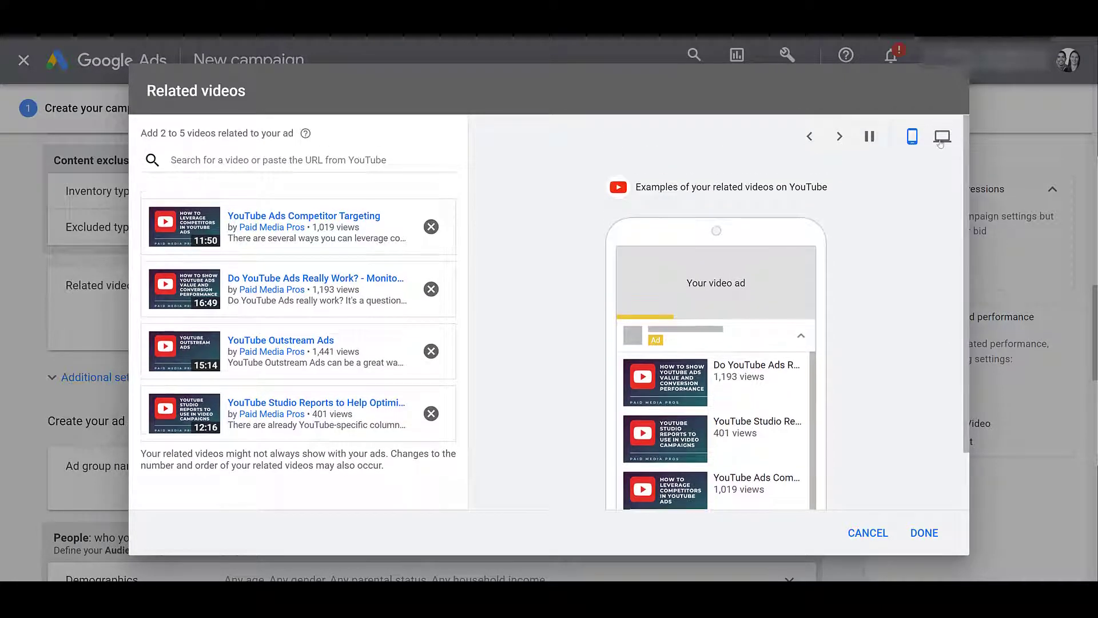
click(942, 142)
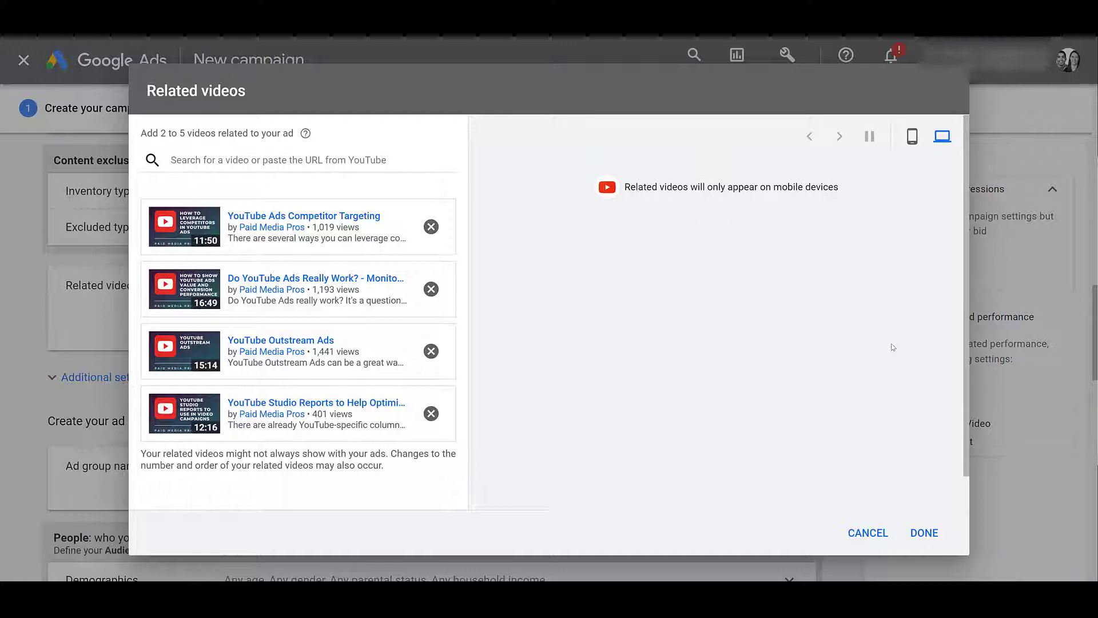
click(912, 136)
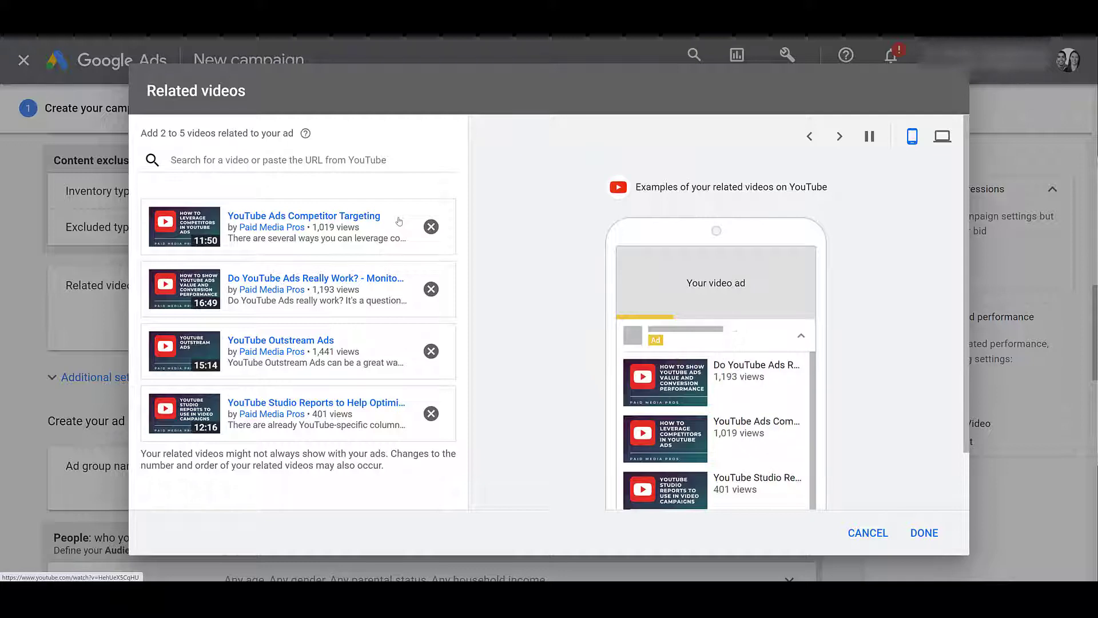
Remove YouTube Ads Competitor Targeting from the related videos and save the selection
click(431, 226)
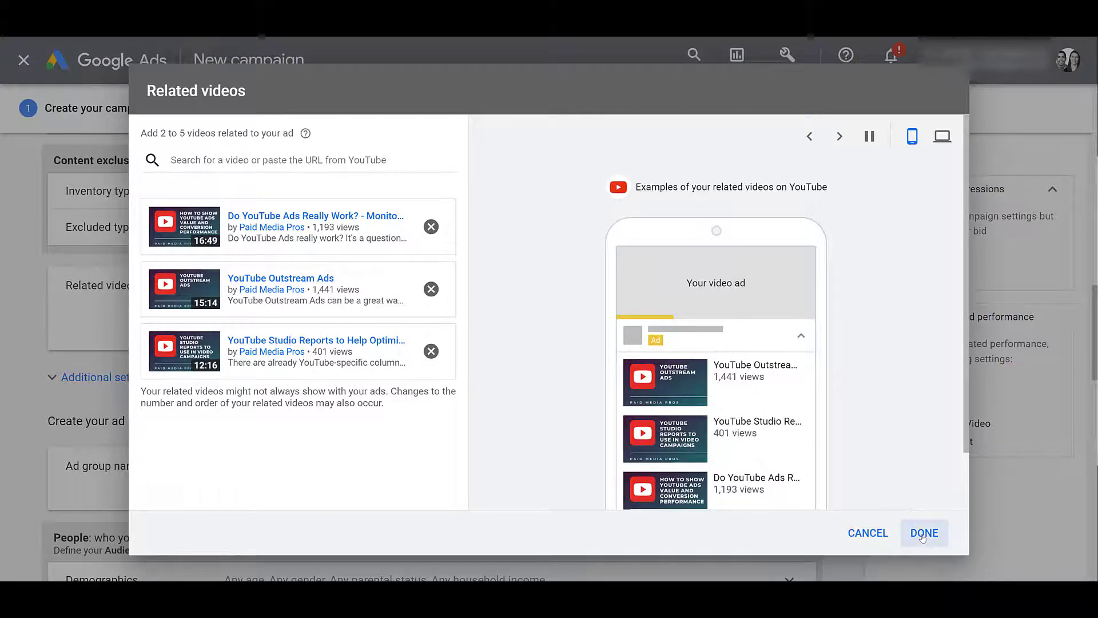
click(907, 521)
Set the ad group's maximum CPV bid to $0.25
scroll(827, 464, down, 7)
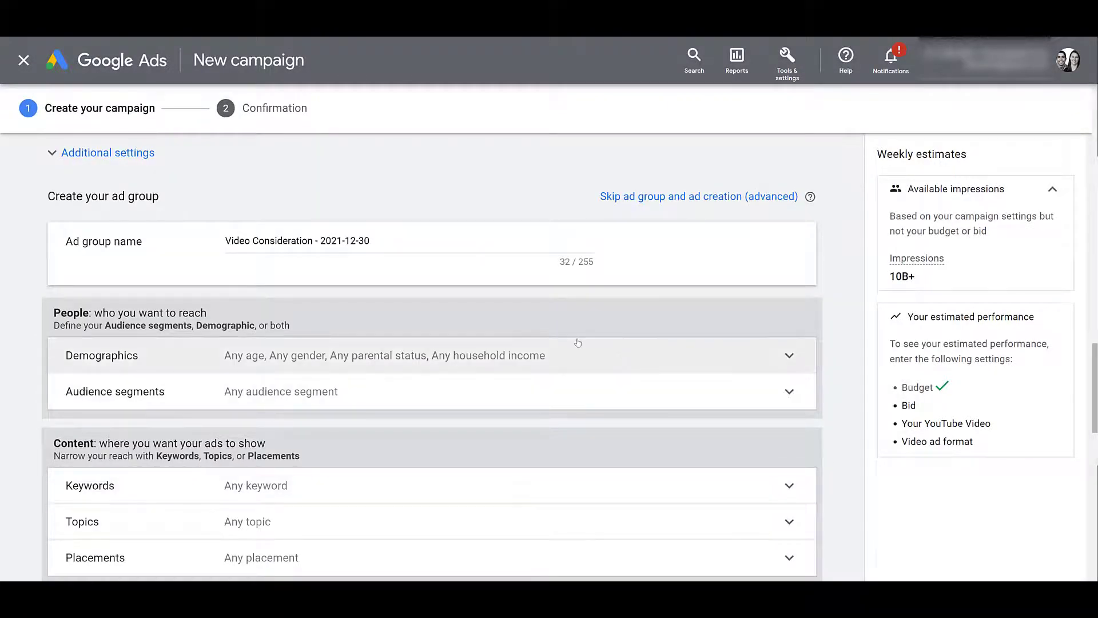
scroll(576, 344, down, 2)
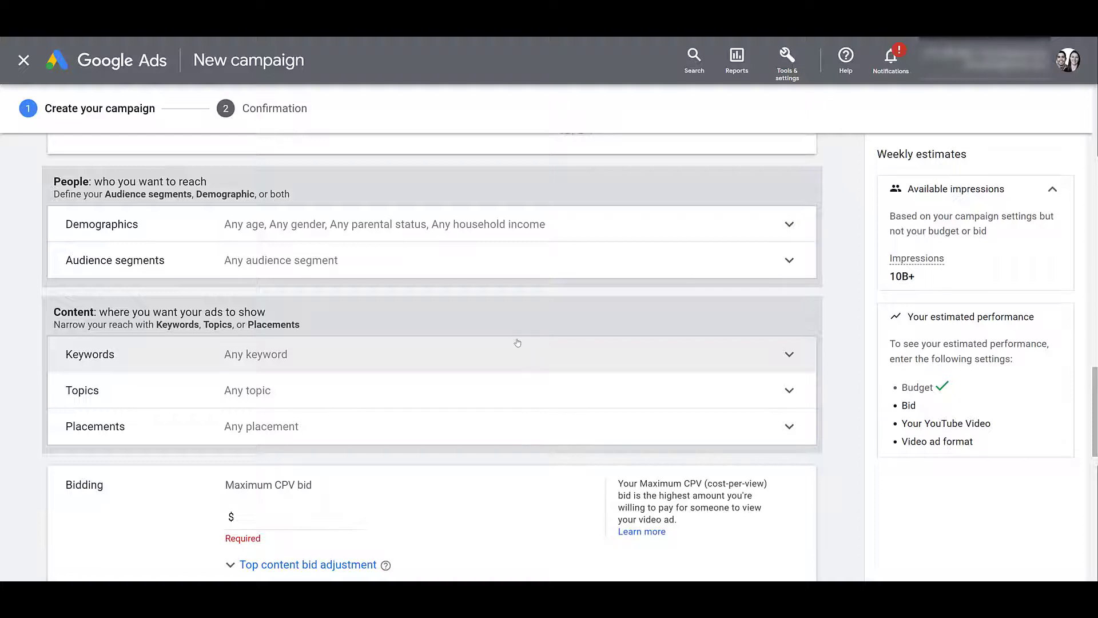
scroll(515, 344, down, 2)
click(339, 389)
text(0.25)
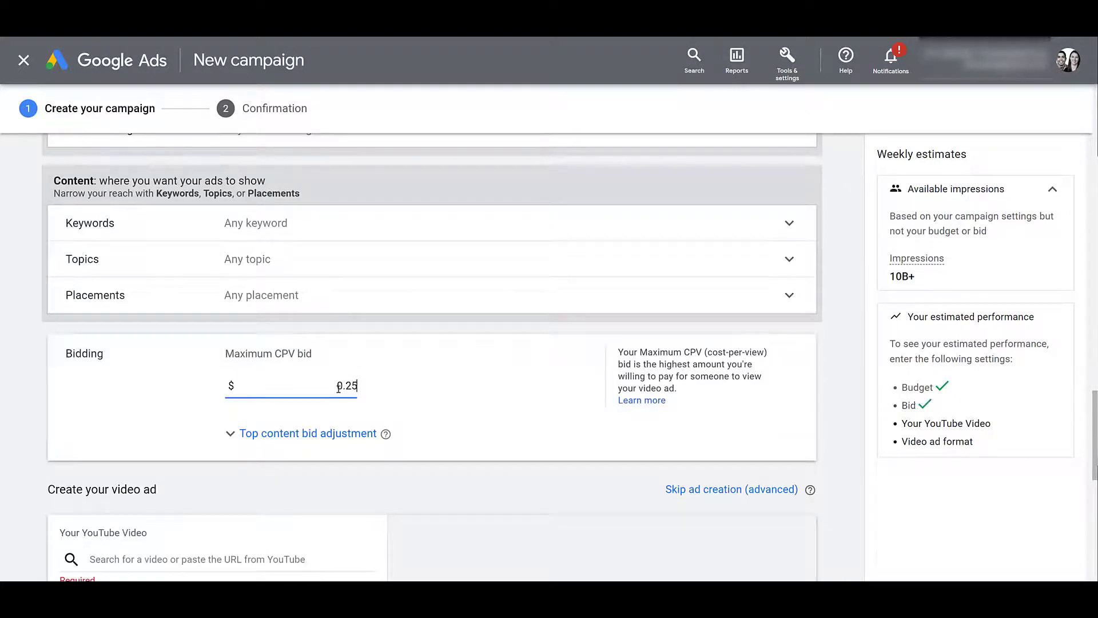
Use the YouTube Video Action Campaigns video for the ad and choose the skippable in-stream ad format
scroll(338, 392, down, 5)
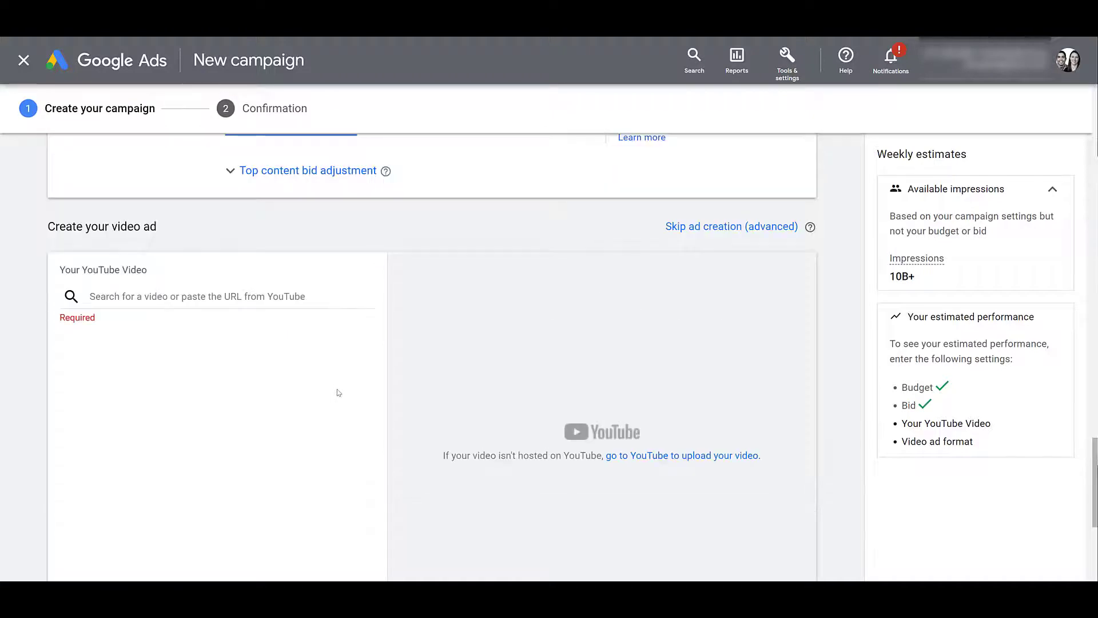
click(338, 389)
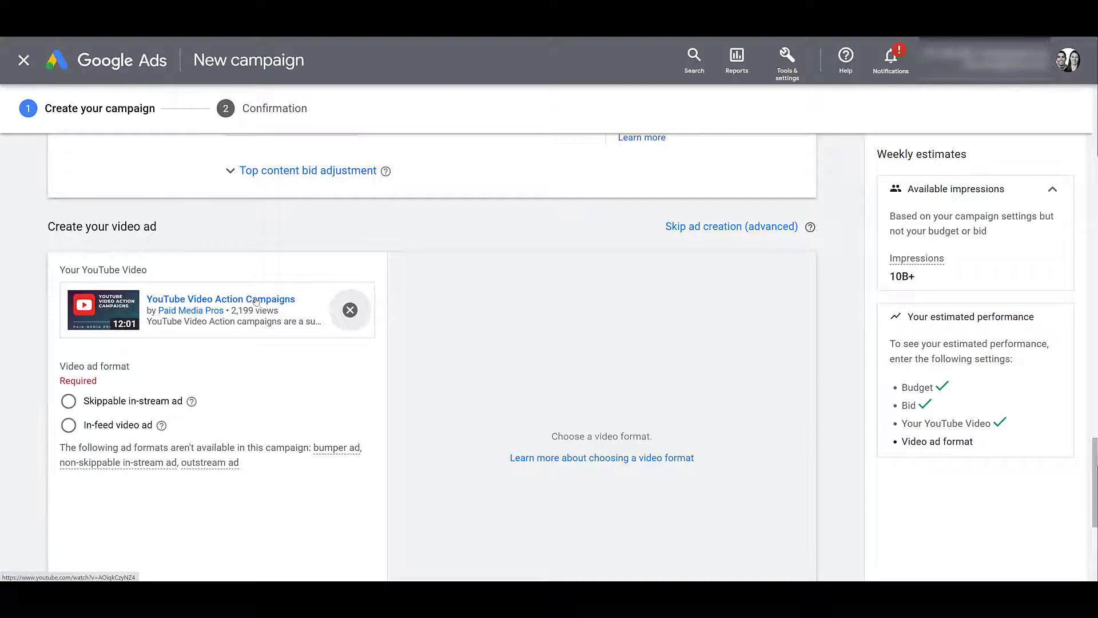
click(69, 402)
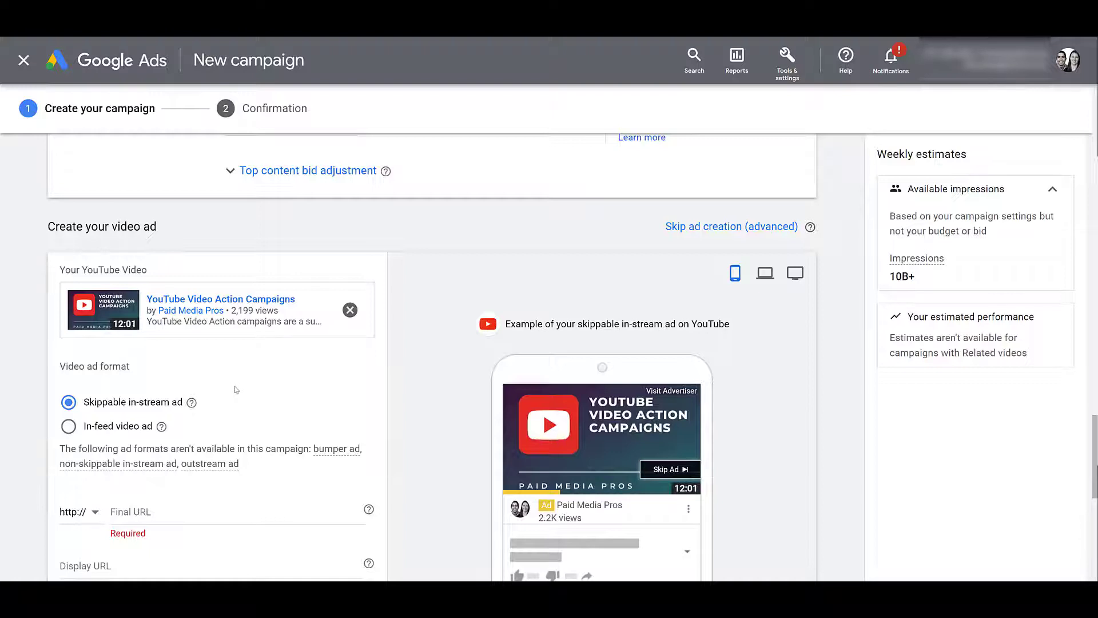
scroll(240, 386, down, 2)
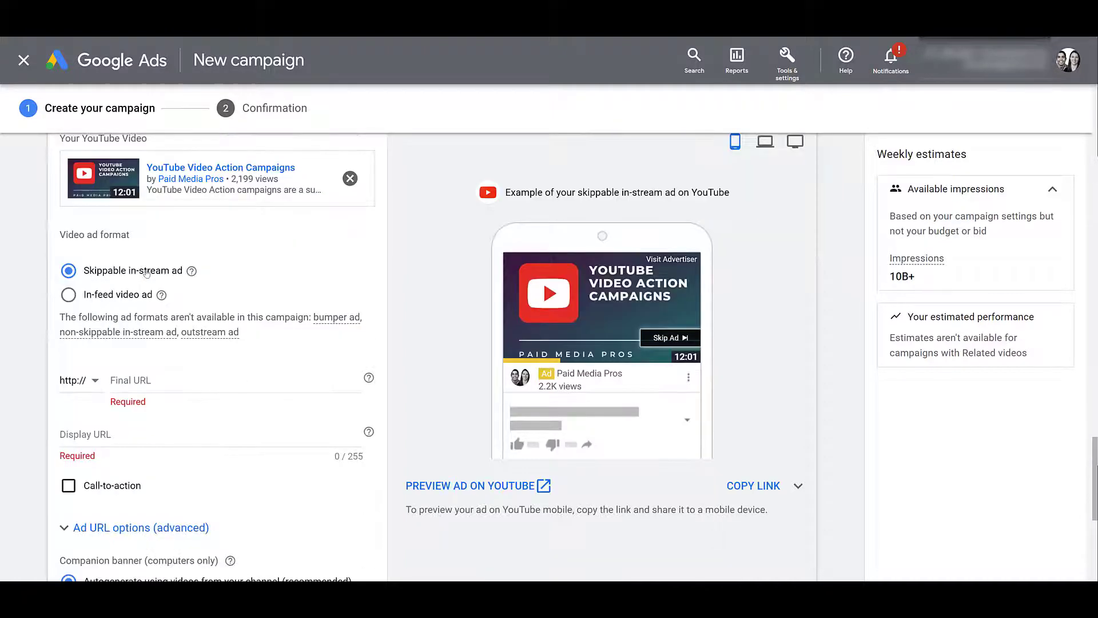
click(146, 382)
text(paidmediapros.com)
scroll(146, 375, down, 2)
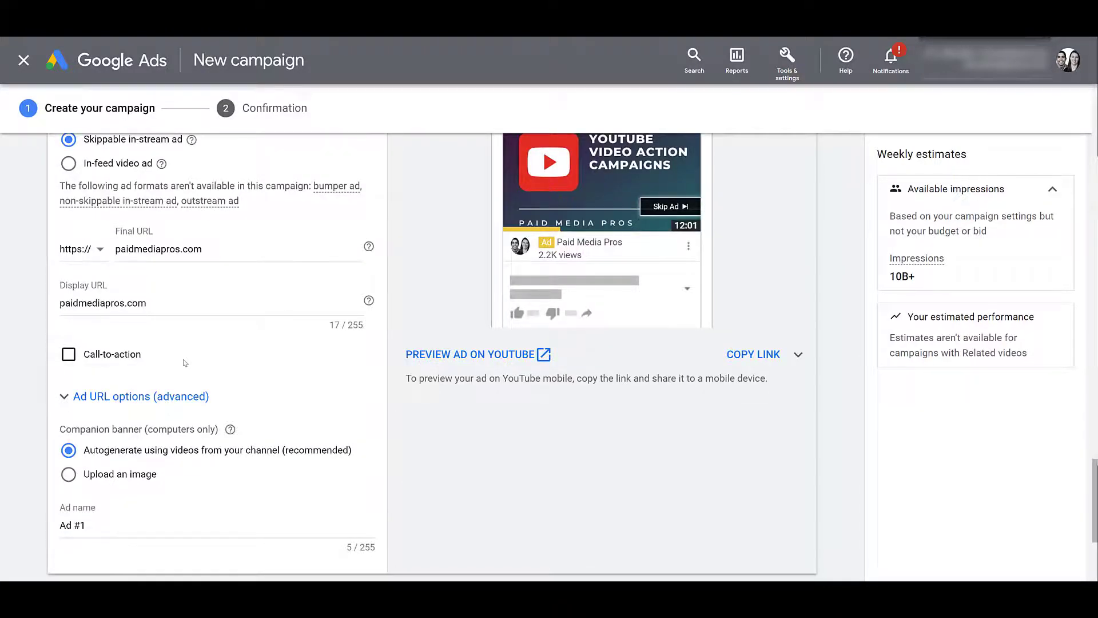
scroll(185, 362, down, 2)
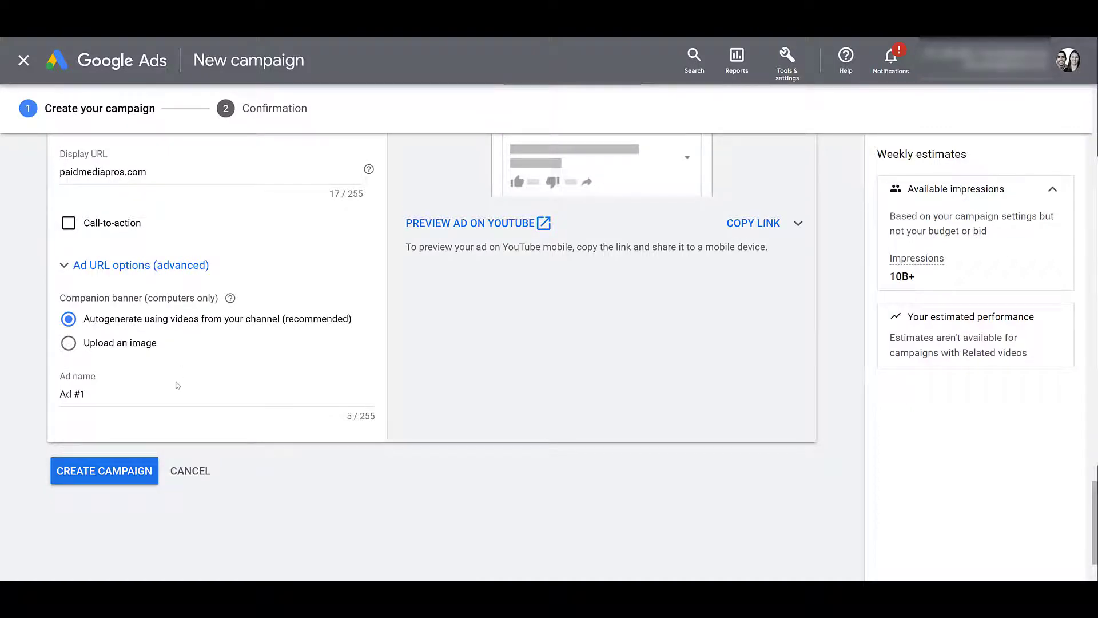
click(122, 478)
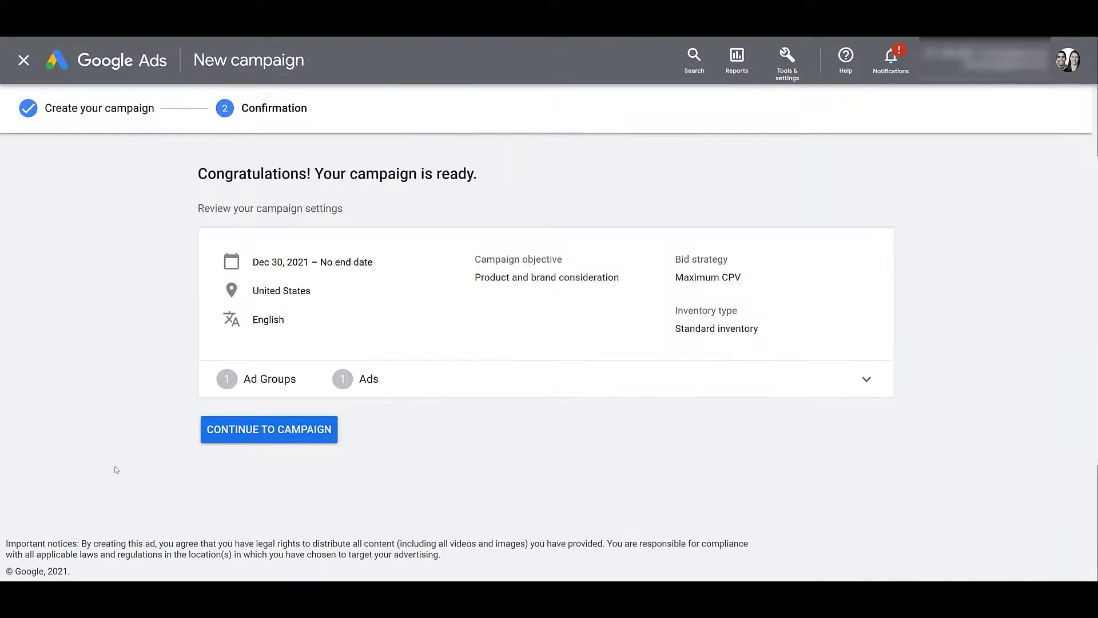
Open the new campaign's settings and review its related videos and their approval status
click(286, 435)
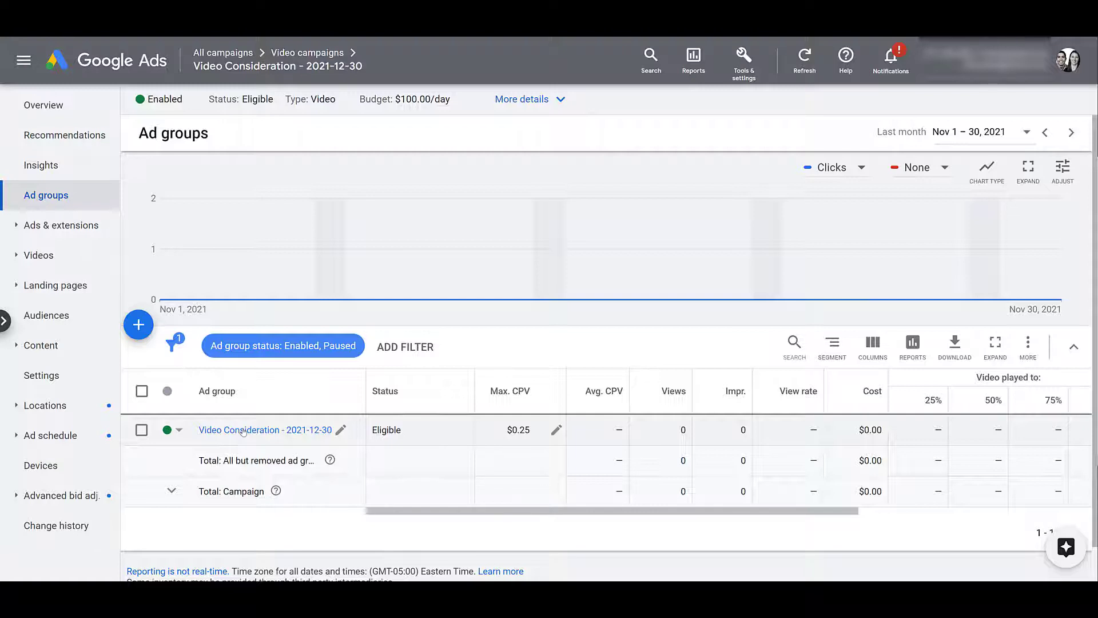
click(78, 382)
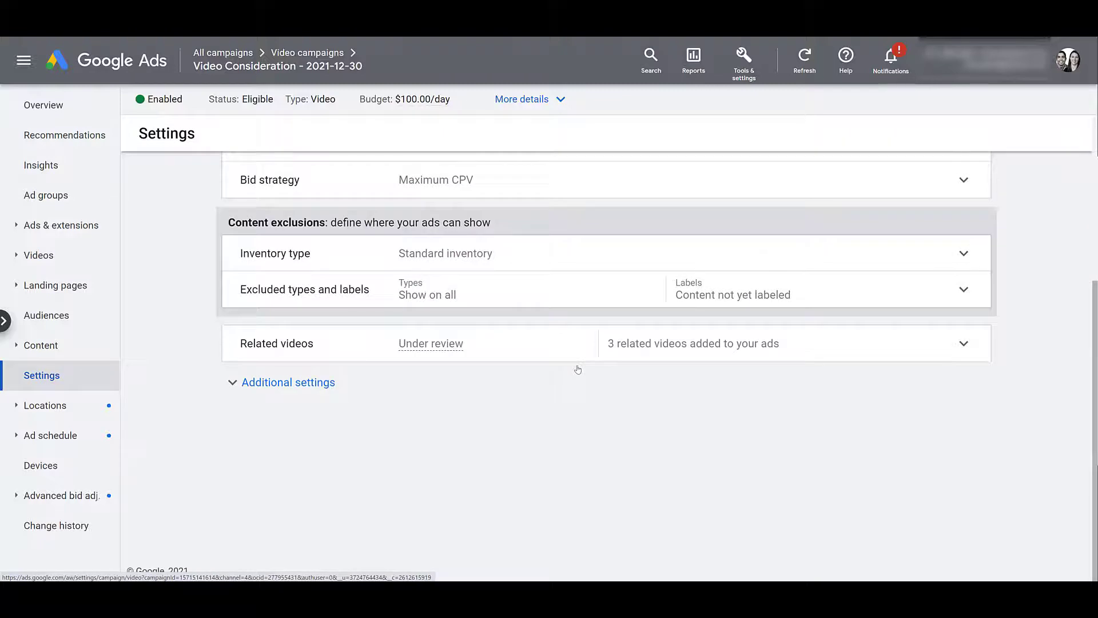
click(964, 345)
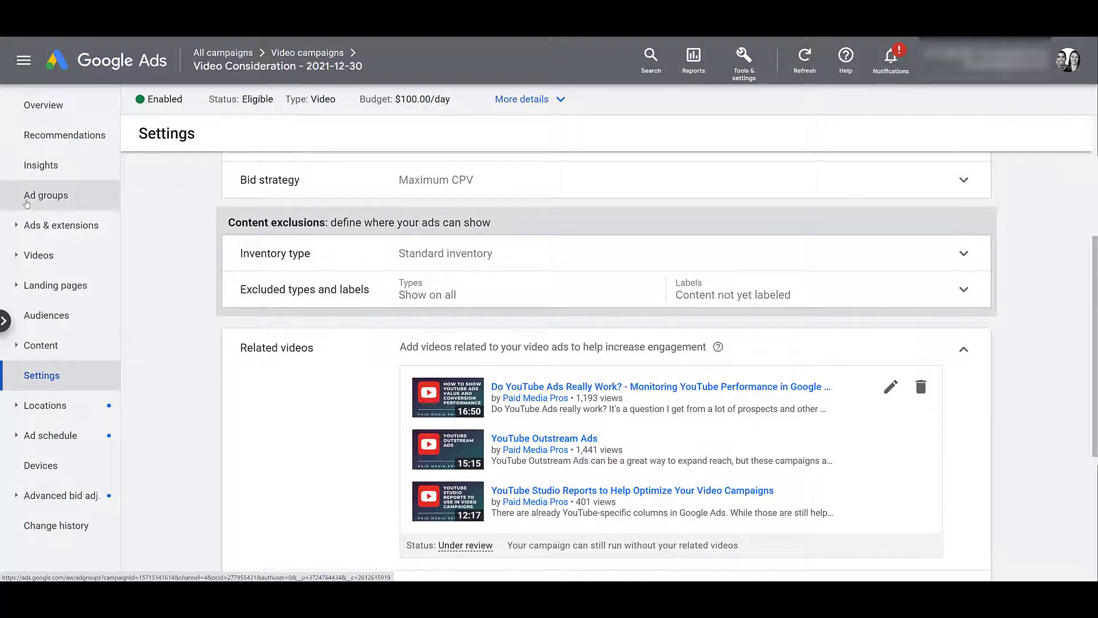
Segment the campaign's ad groups table by click type
click(27, 202)
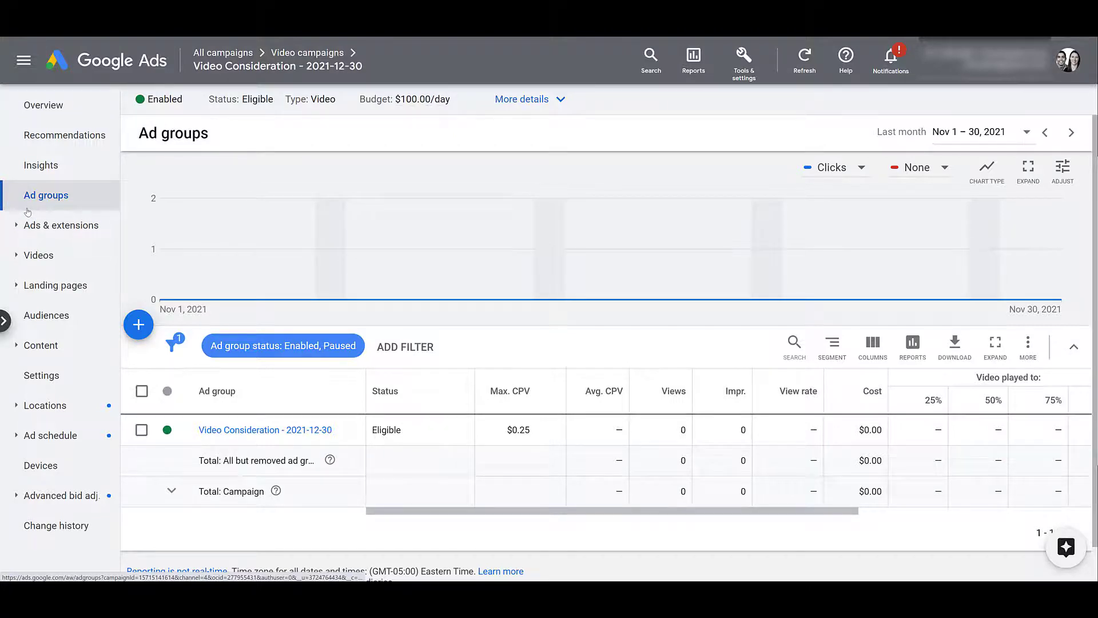
click(831, 346)
click(735, 323)
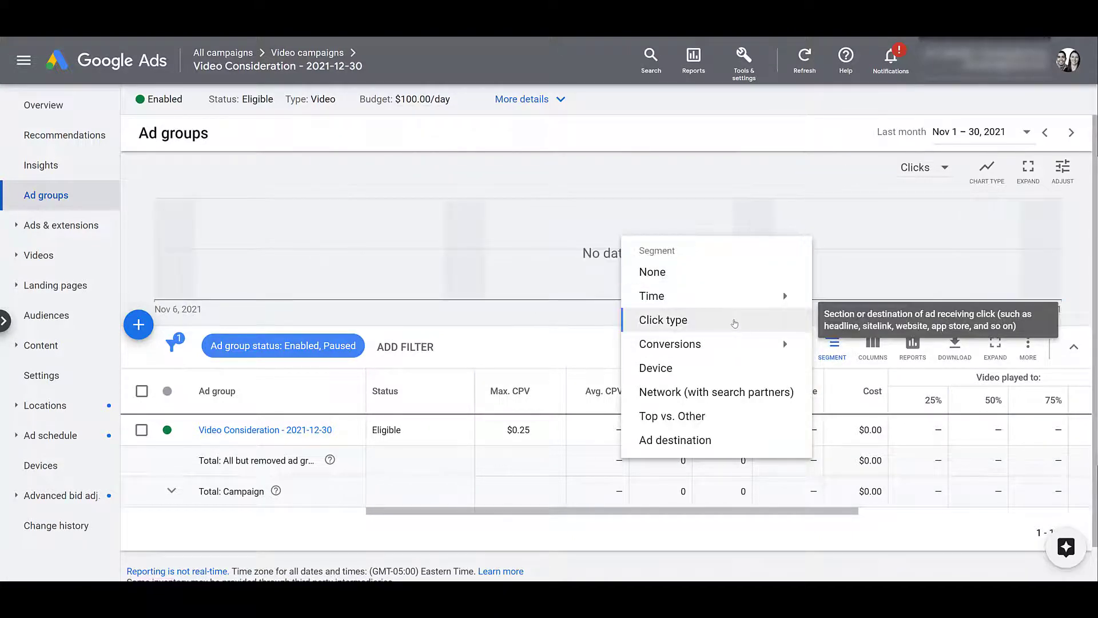